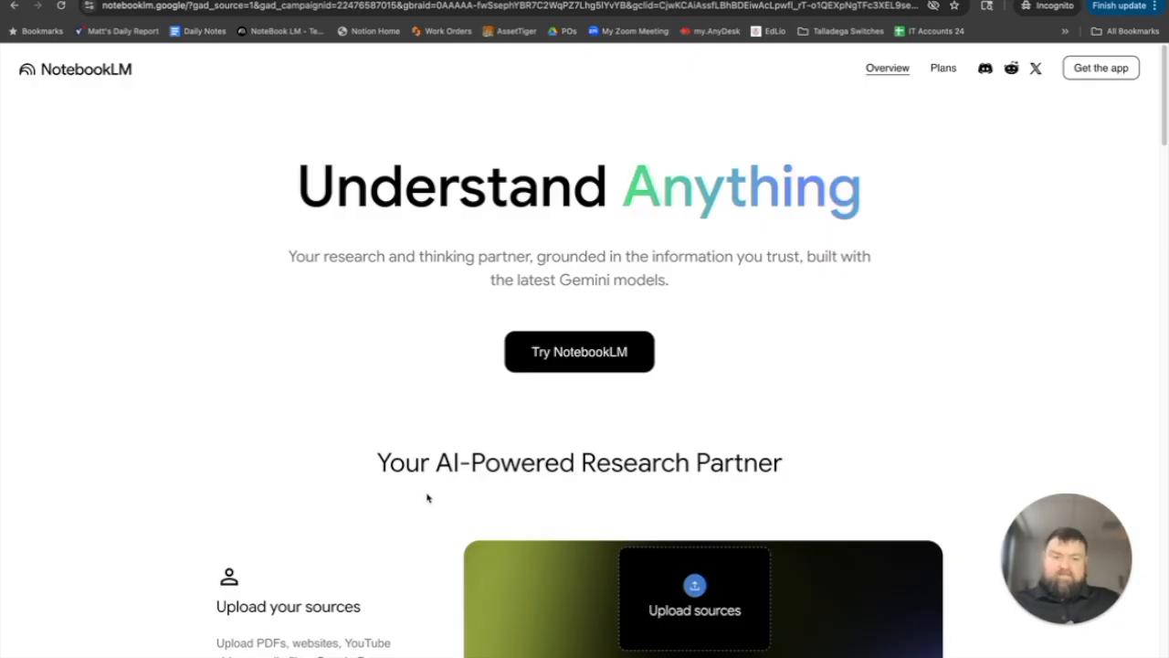
# - Create a new notebook and add the Daily Note document from Google Drive as its source
pyautogui.click(574, 353)
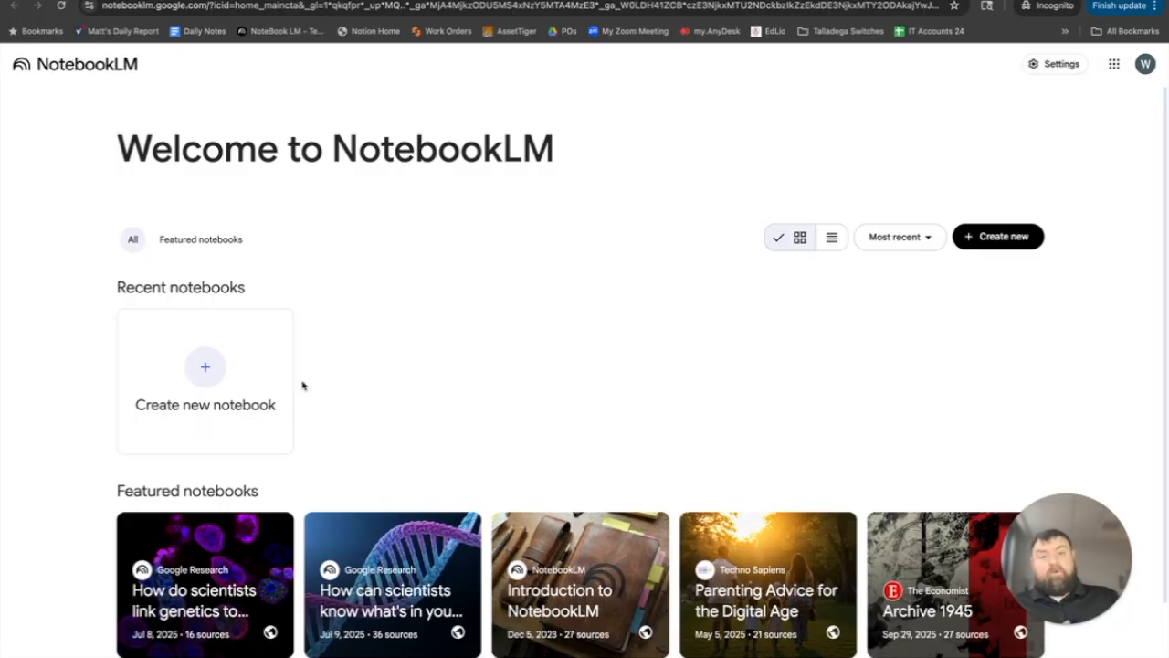
pyautogui.click(204, 370)
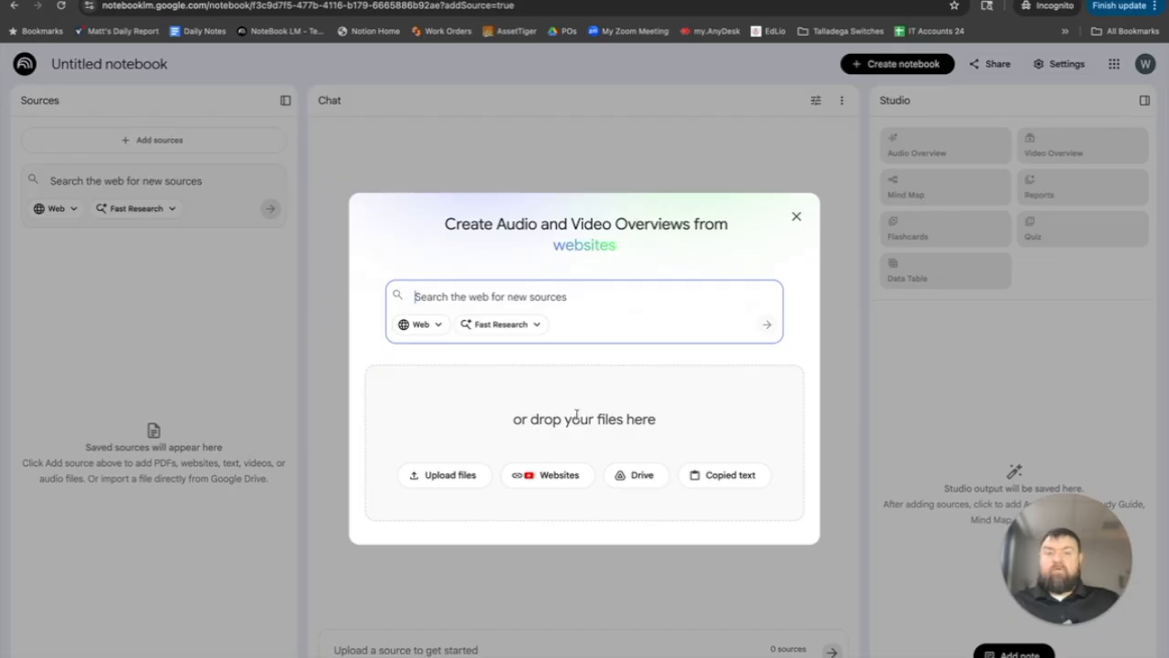
pyautogui.click(637, 481)
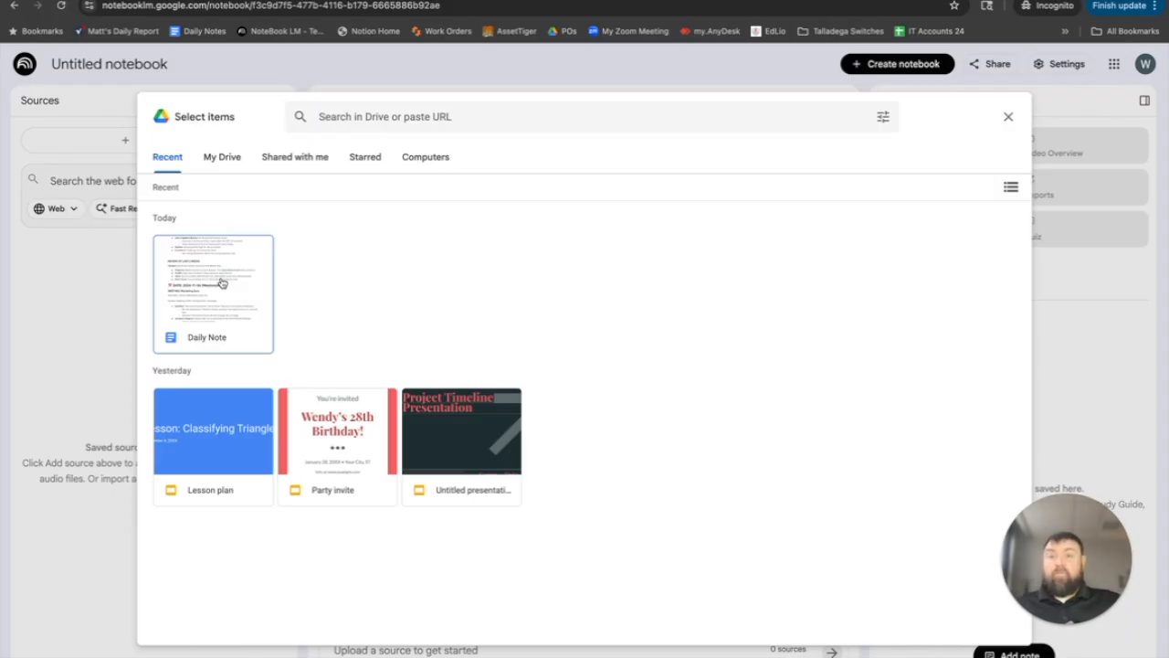
pyautogui.click(274, 1)
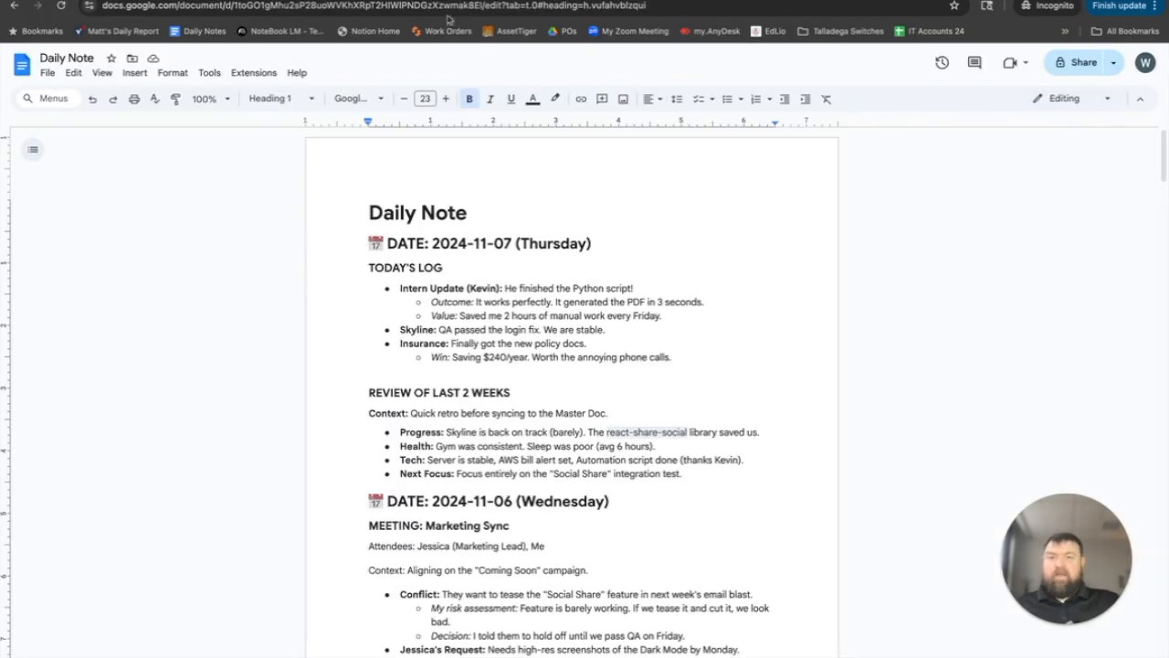
pyautogui.click(489, 1)
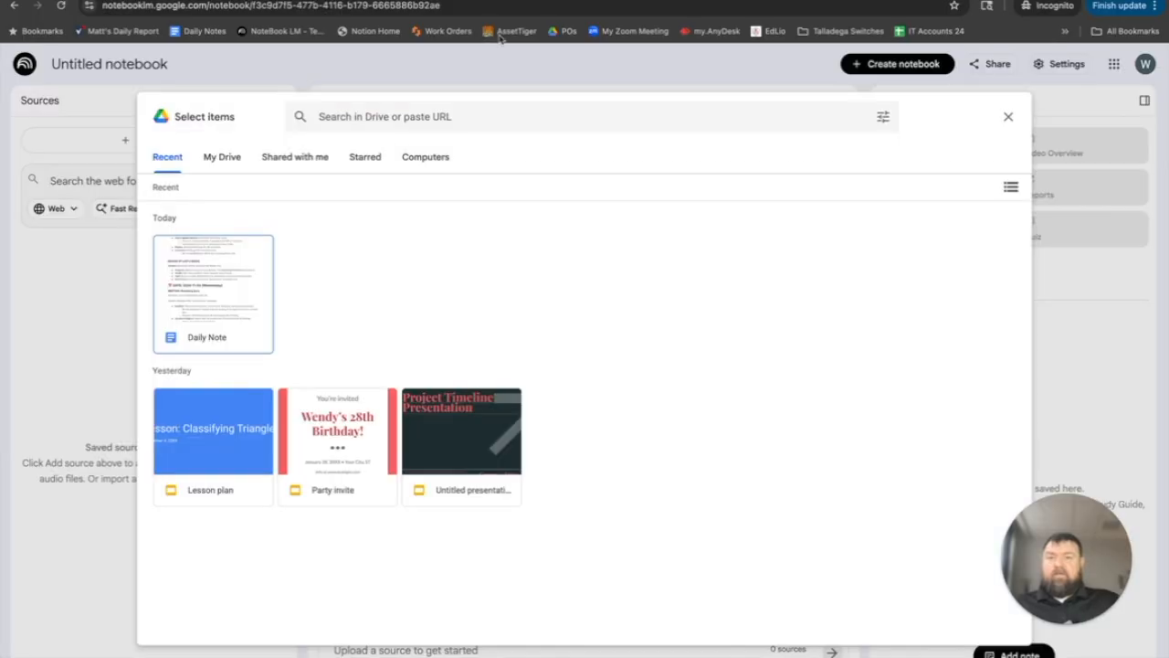
pyautogui.click(224, 283)
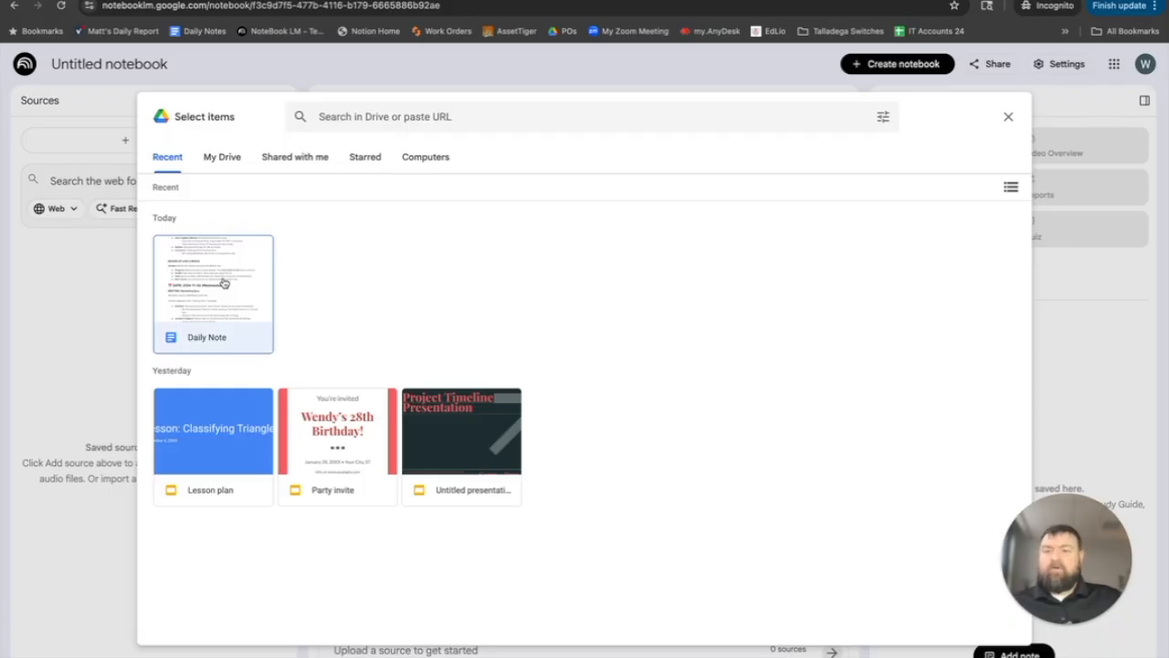
pyautogui.click(991, 629)
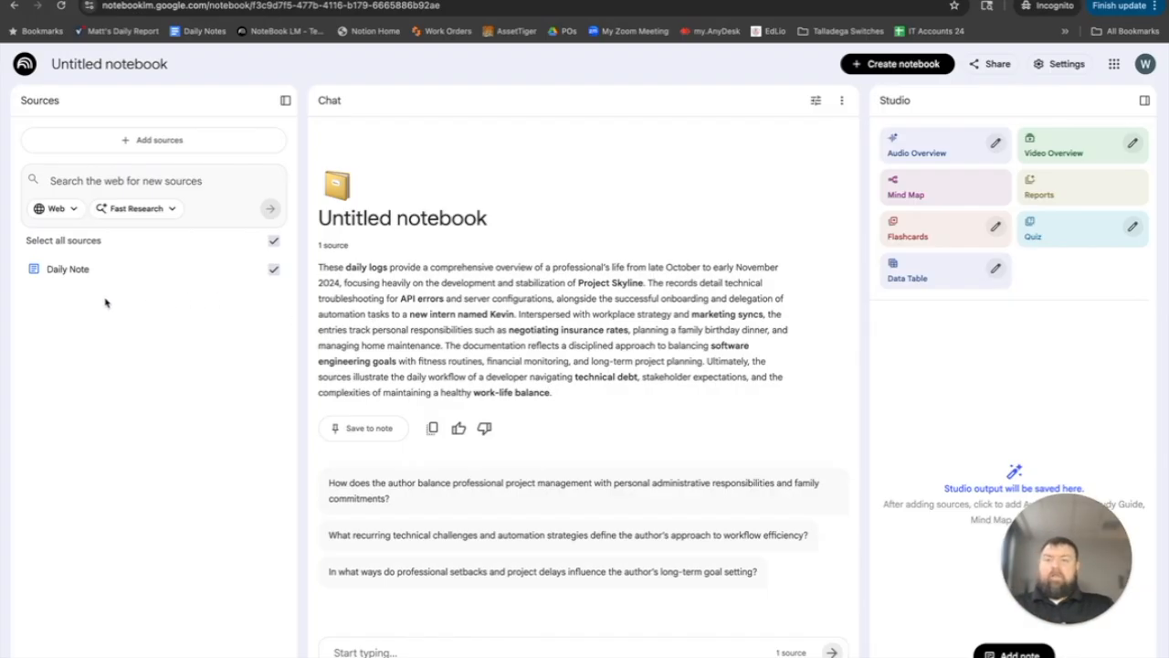
pyautogui.click(159, 142)
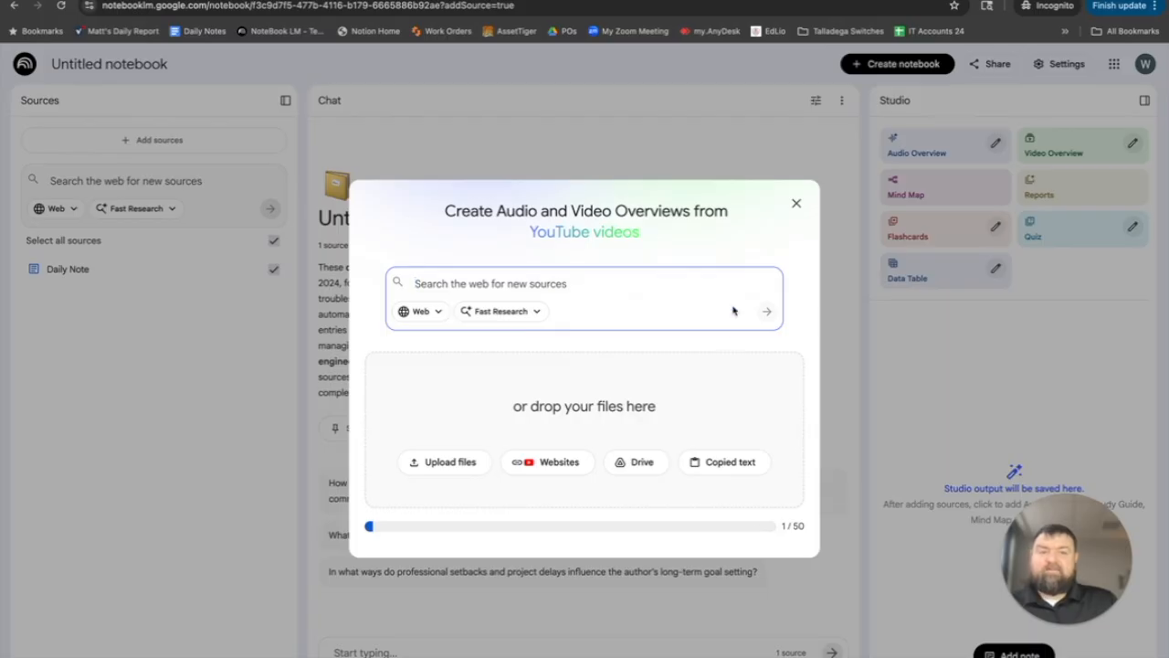
pyautogui.click(797, 207)
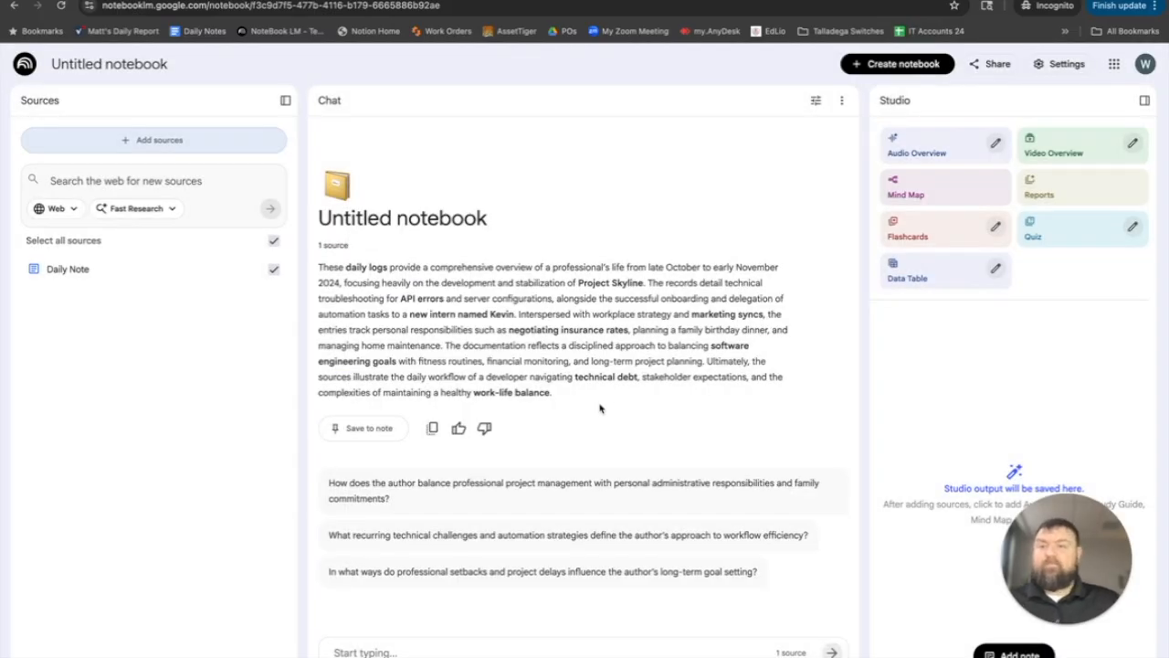
# - Rename the untitled notebook as "Chief of Staff"
pyautogui.click(148, 68)
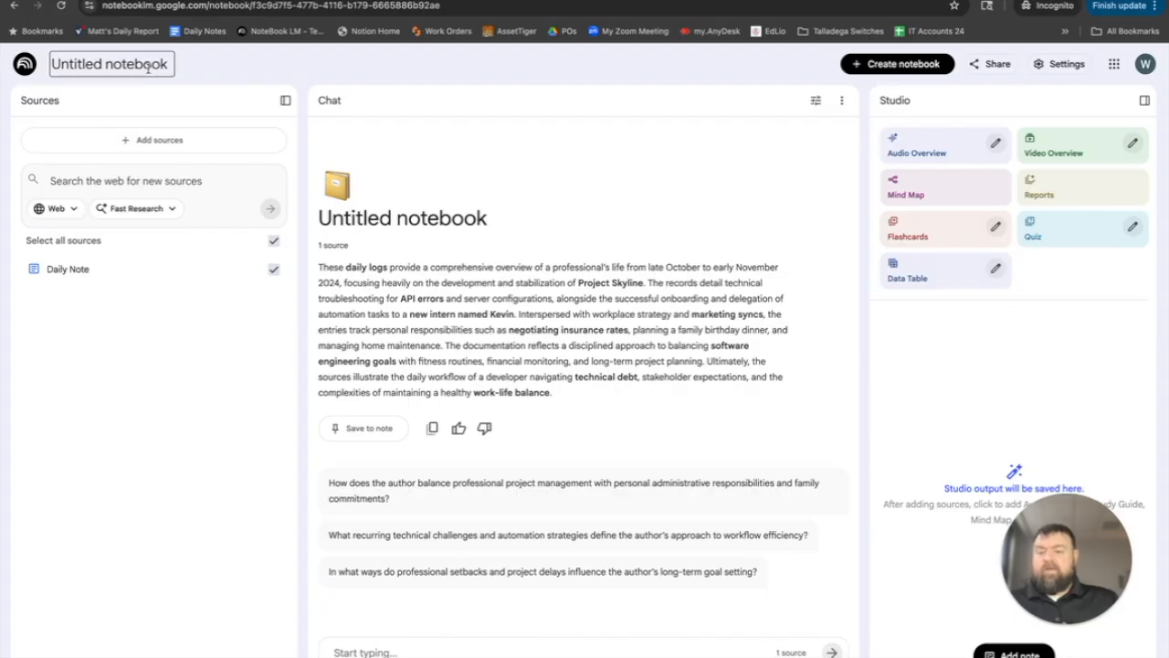
pyautogui.hotkey('ctrl', 'a')
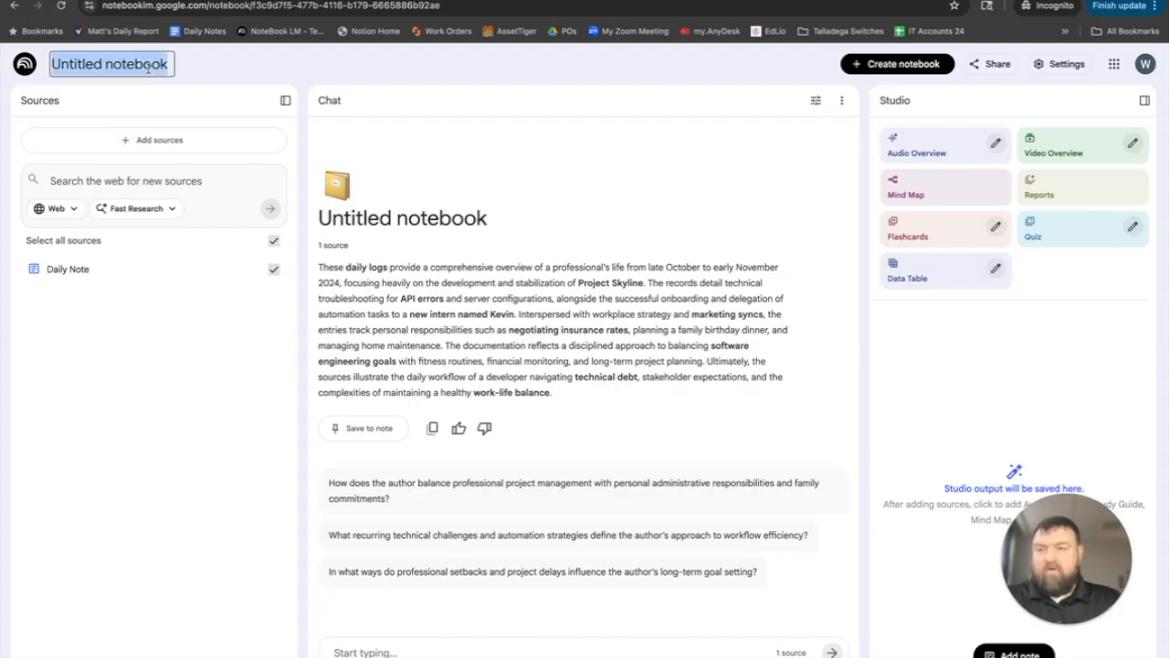
pyautogui.write('Chief')
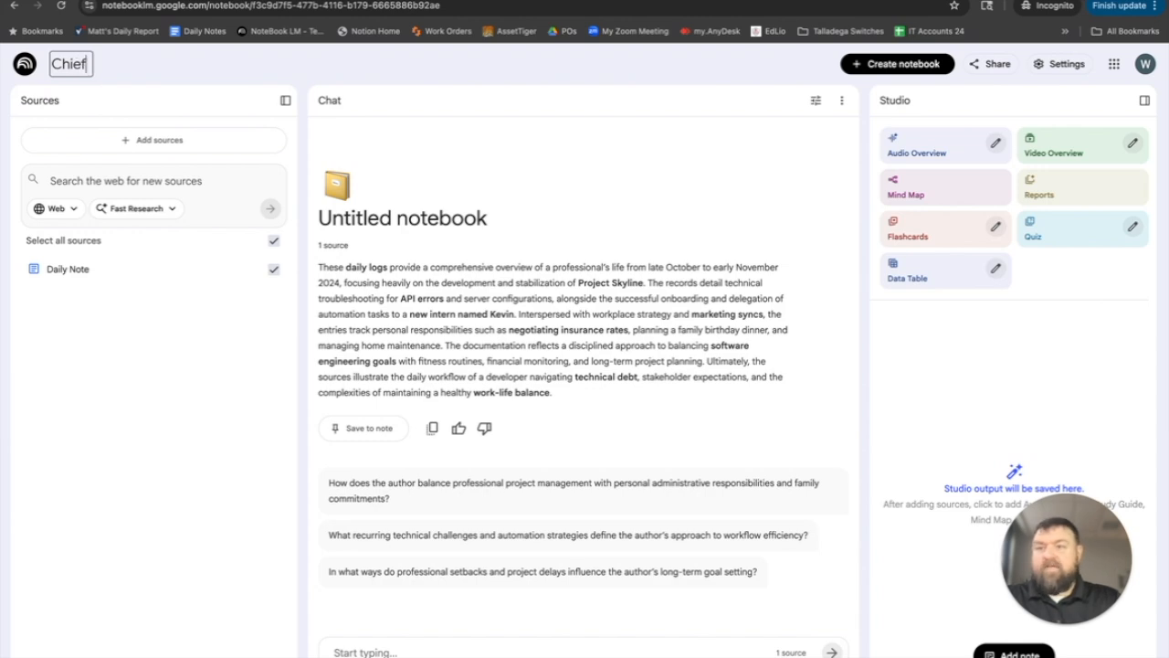
pyautogui.write(' o')
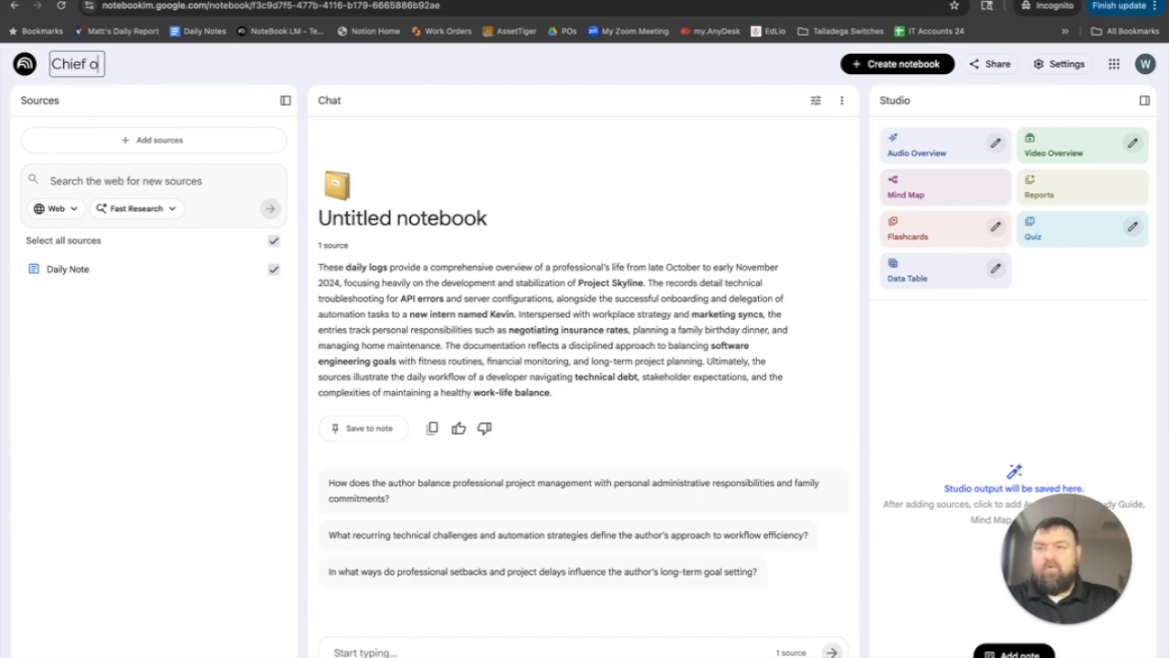
pyautogui.write('f Staff')
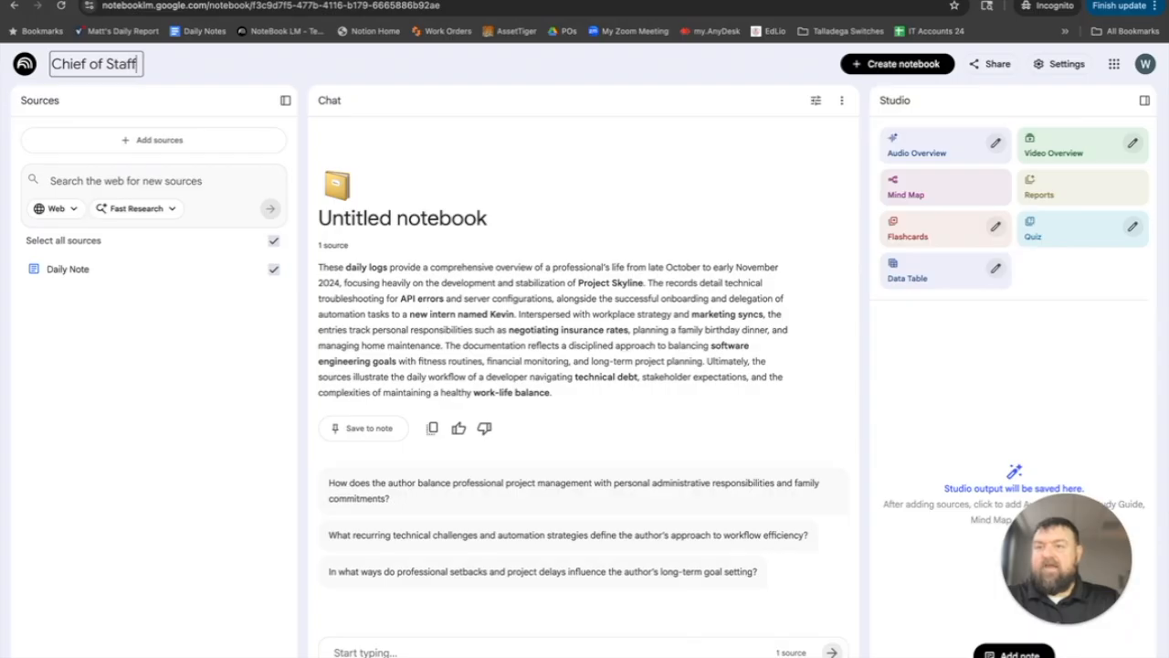
pyautogui.press('Return')
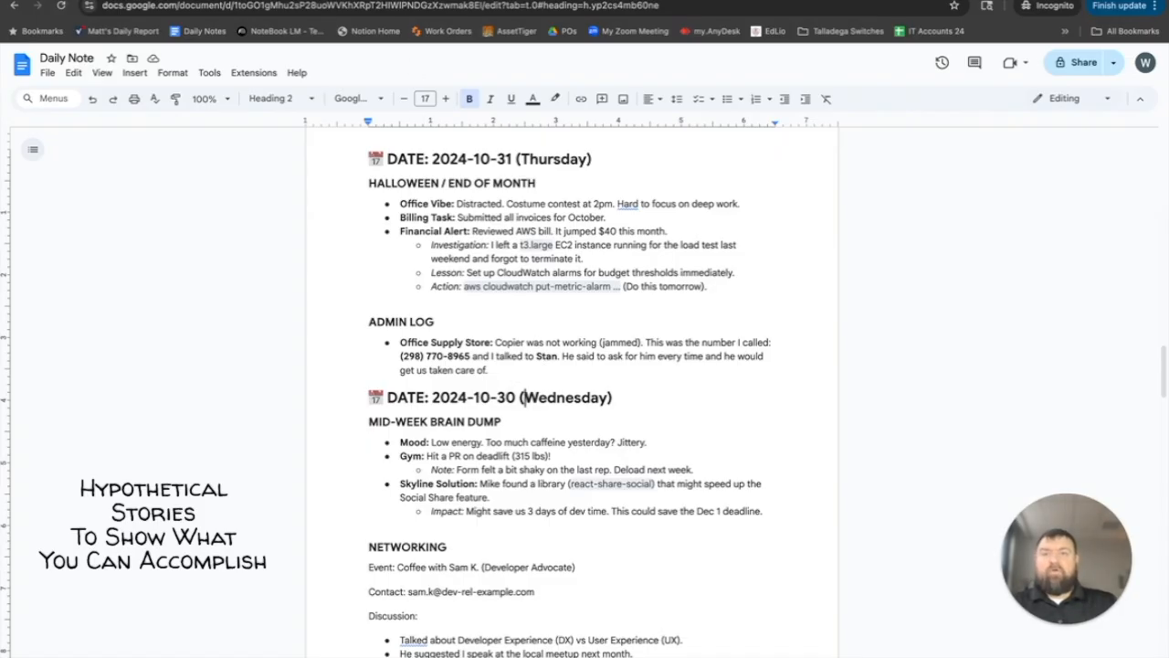
# - Return to the Chief of Staff notebook and ask its chat "who do I need to call to have the copier fixed?"
pyautogui.click(475, 1)
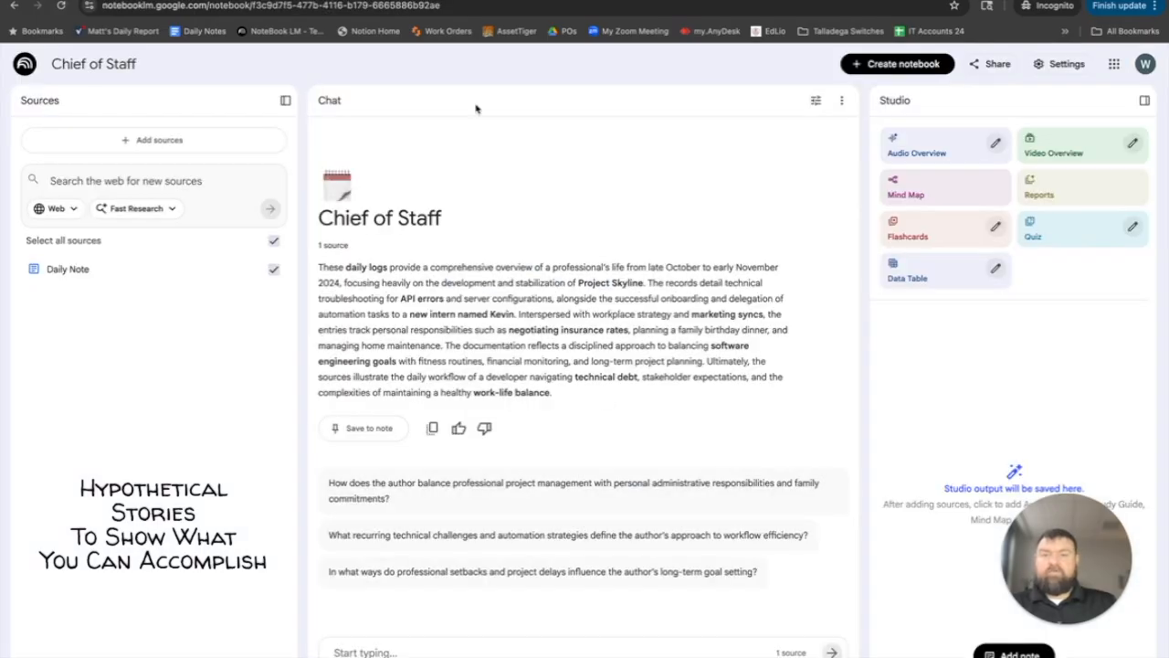
pyautogui.click(531, 652)
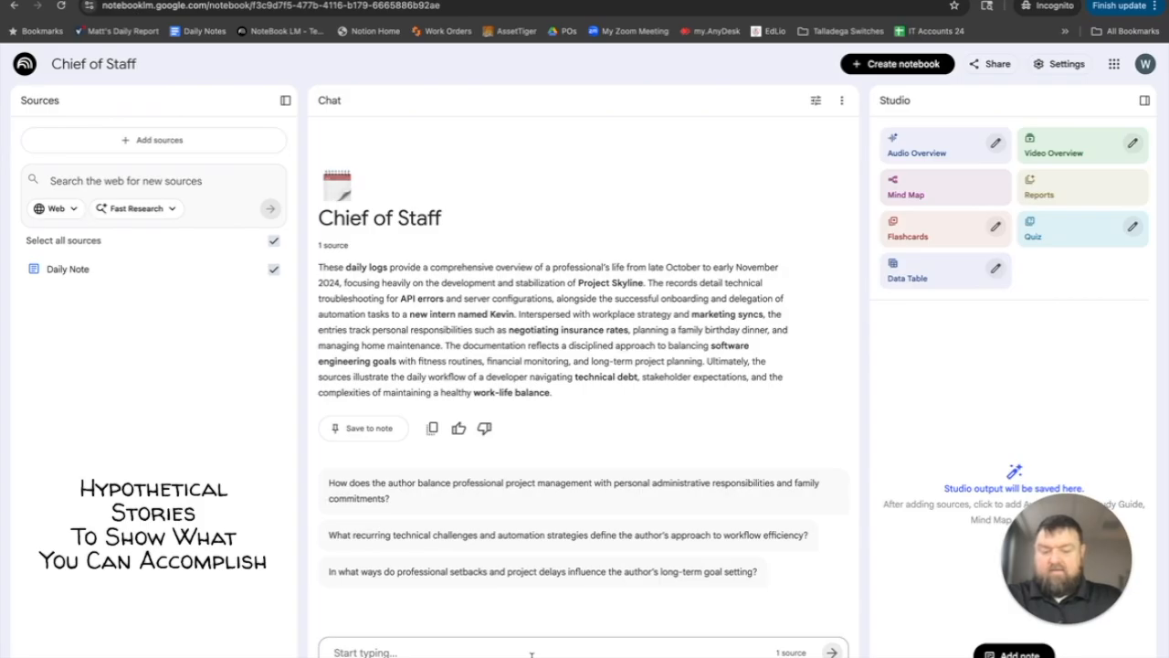
pyautogui.write('who do I')
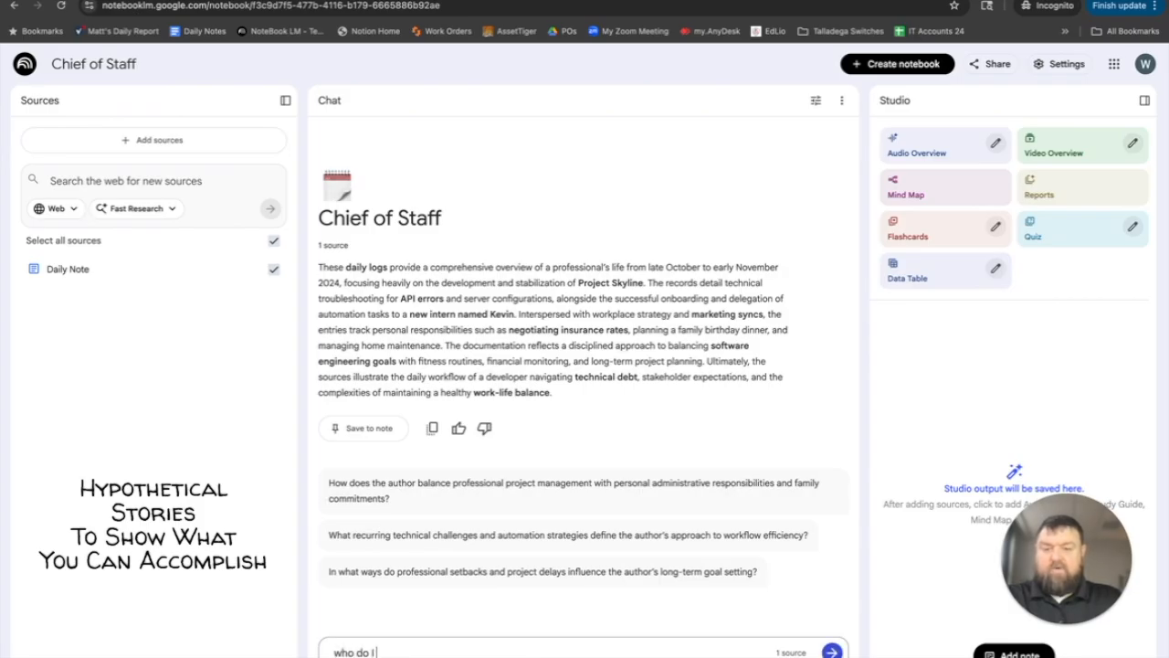
pyautogui.write(' need to ca')
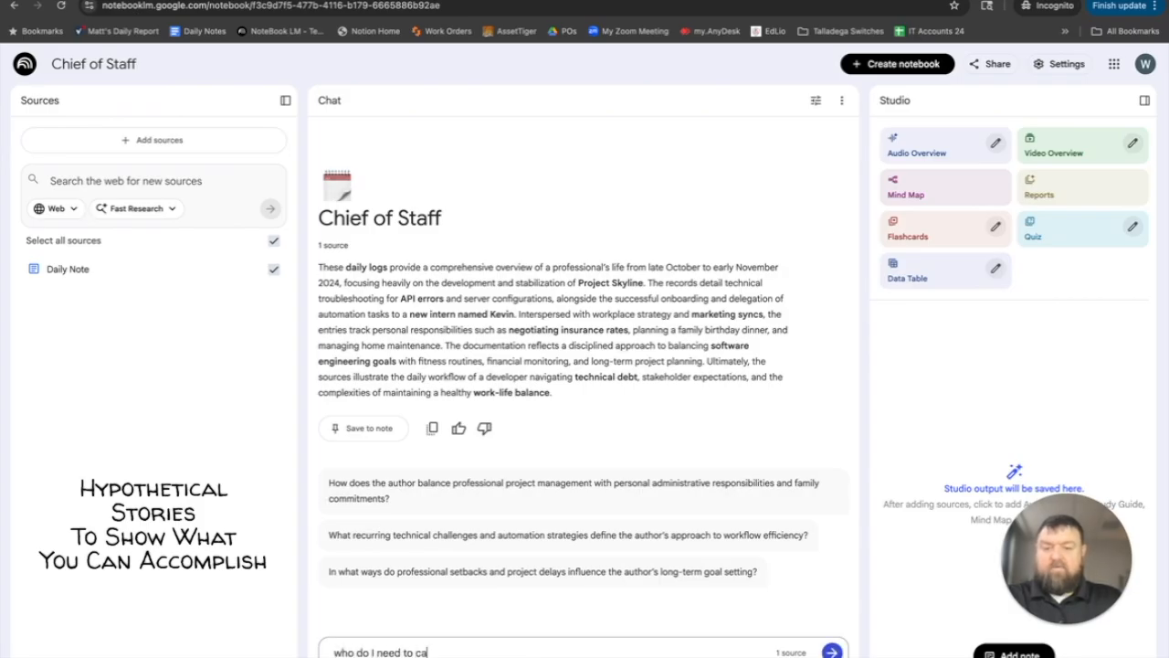
pyautogui.write('ll to hav')
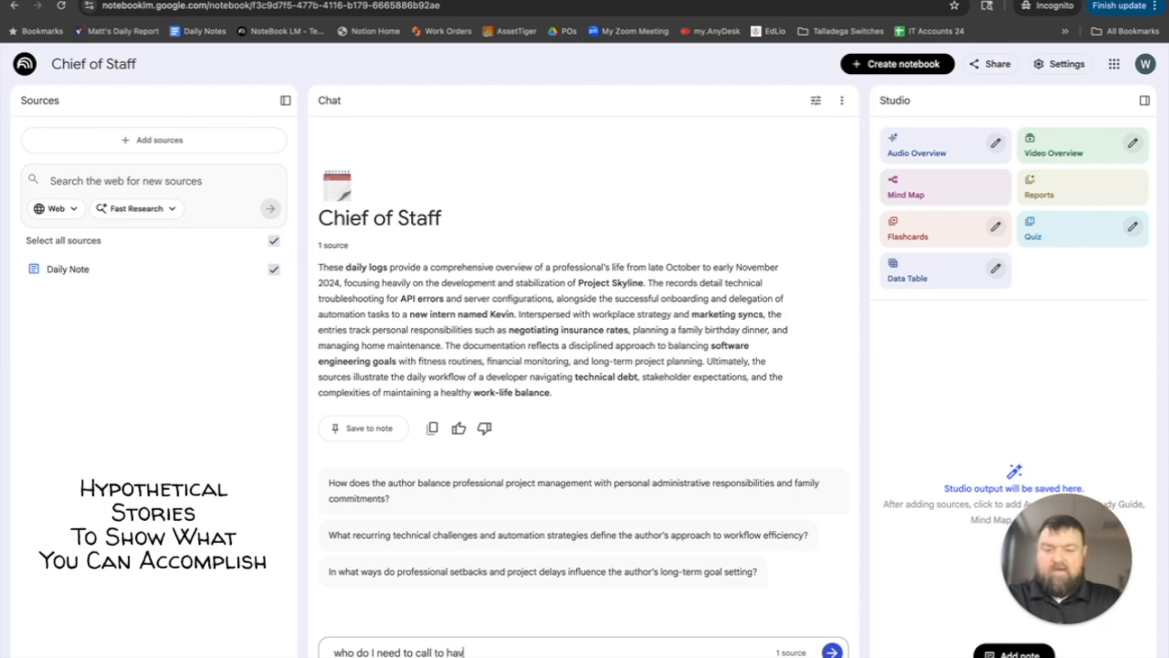
pyautogui.write('e the copier fixed')
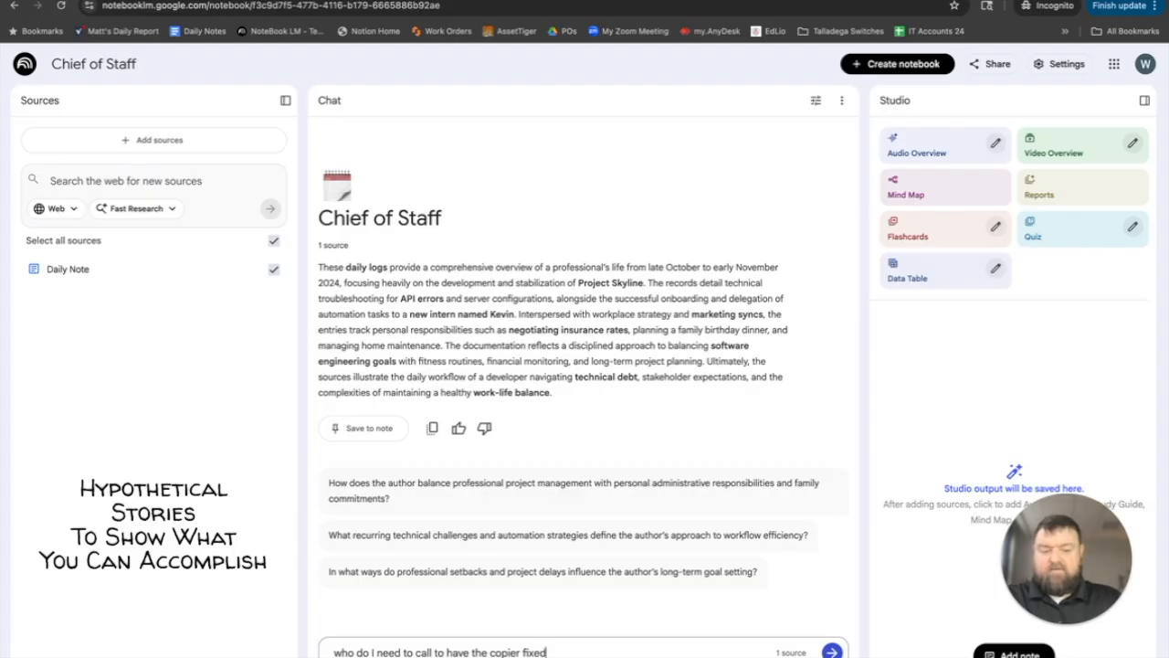
pyautogui.write('?')
pyautogui.press('Return')
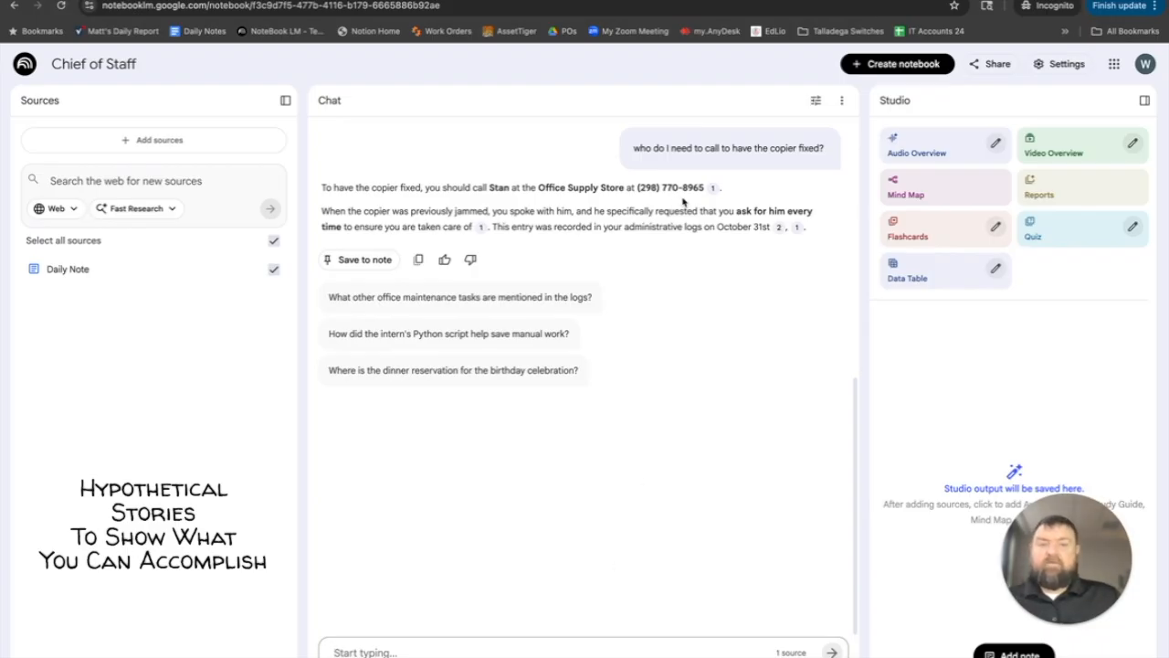
# - Delete the full chat history of the Chief of Staff notebook
pyautogui.click(841, 103)
pyautogui.click(839, 142)
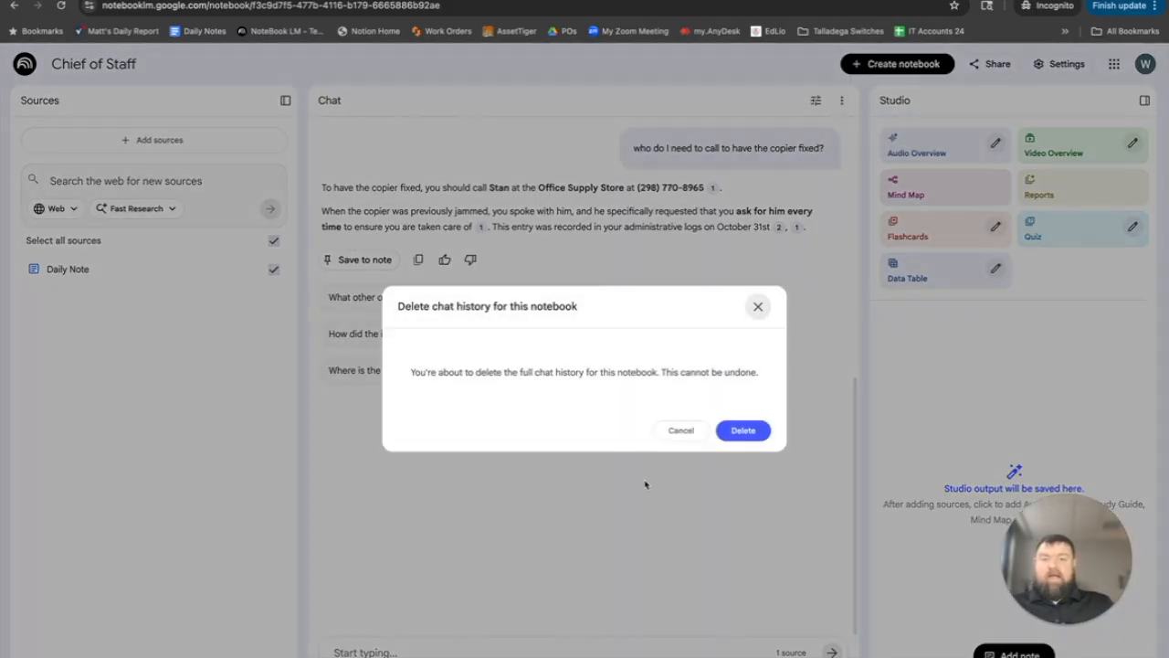
pyautogui.click(742, 430)
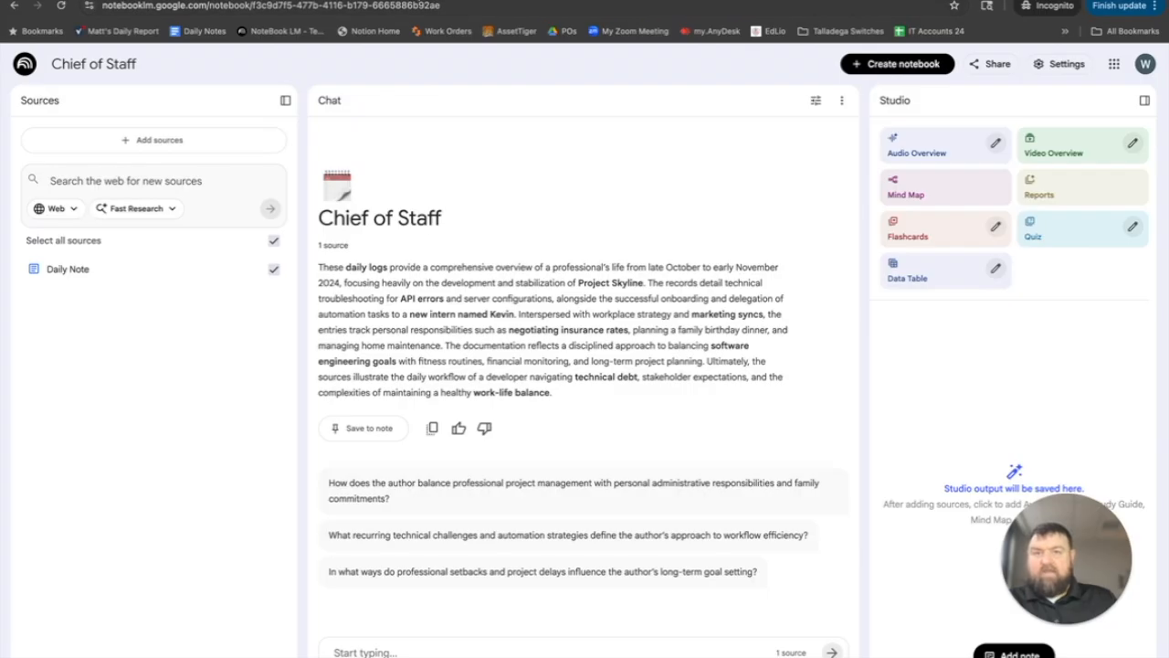
# - Ask the notebook chat "Tell me all about the skyline project." and read through the answer
pyautogui.click(630, 1)
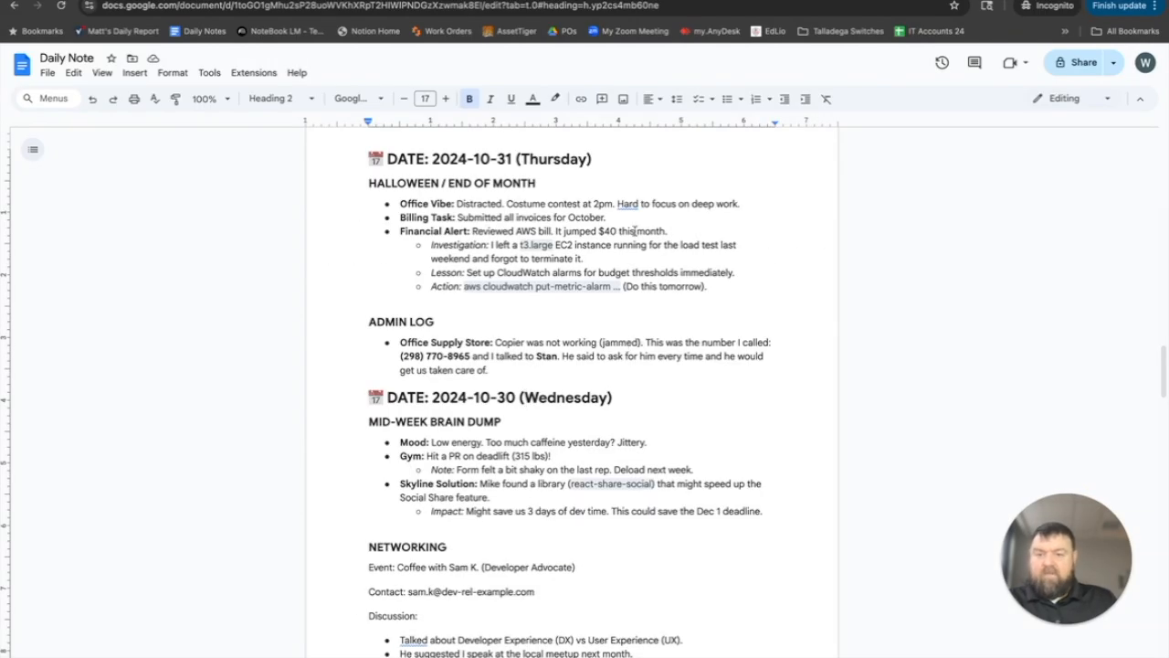
pyautogui.click(576, 1)
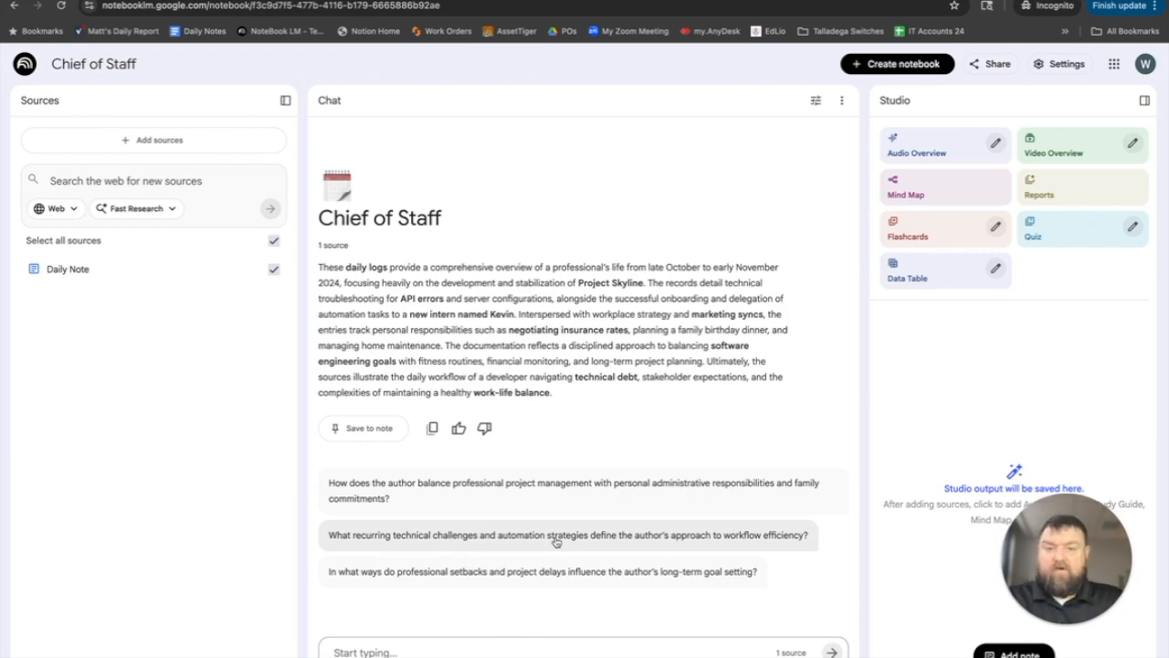
pyautogui.write('Tell me')
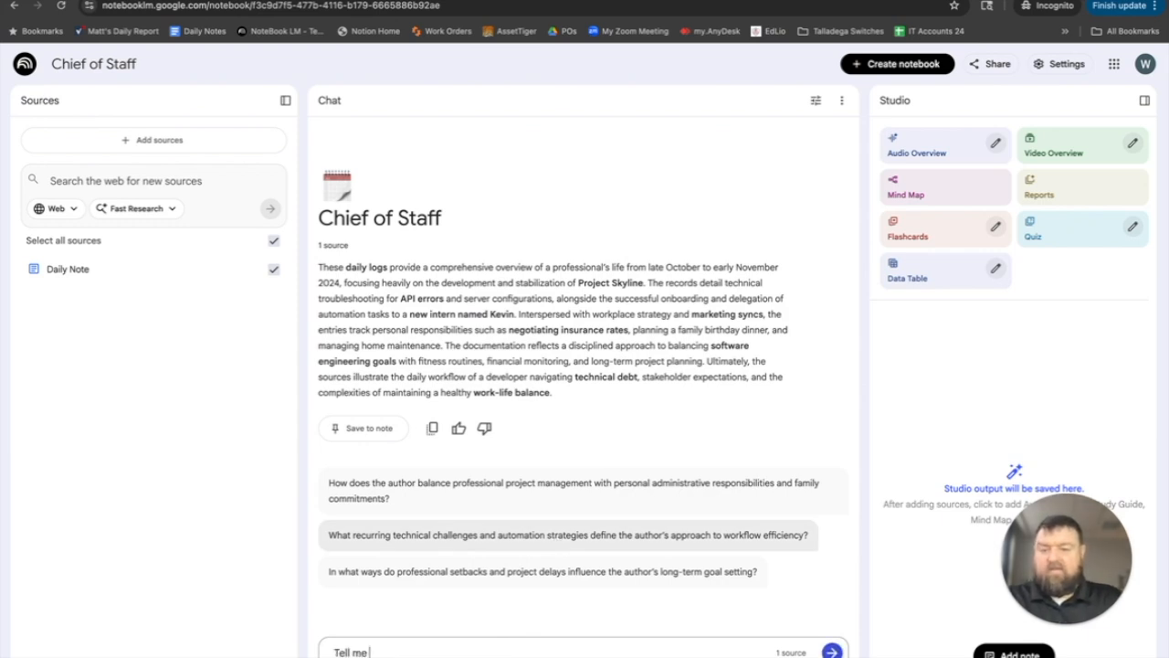
pyautogui.write(' all about the sky')
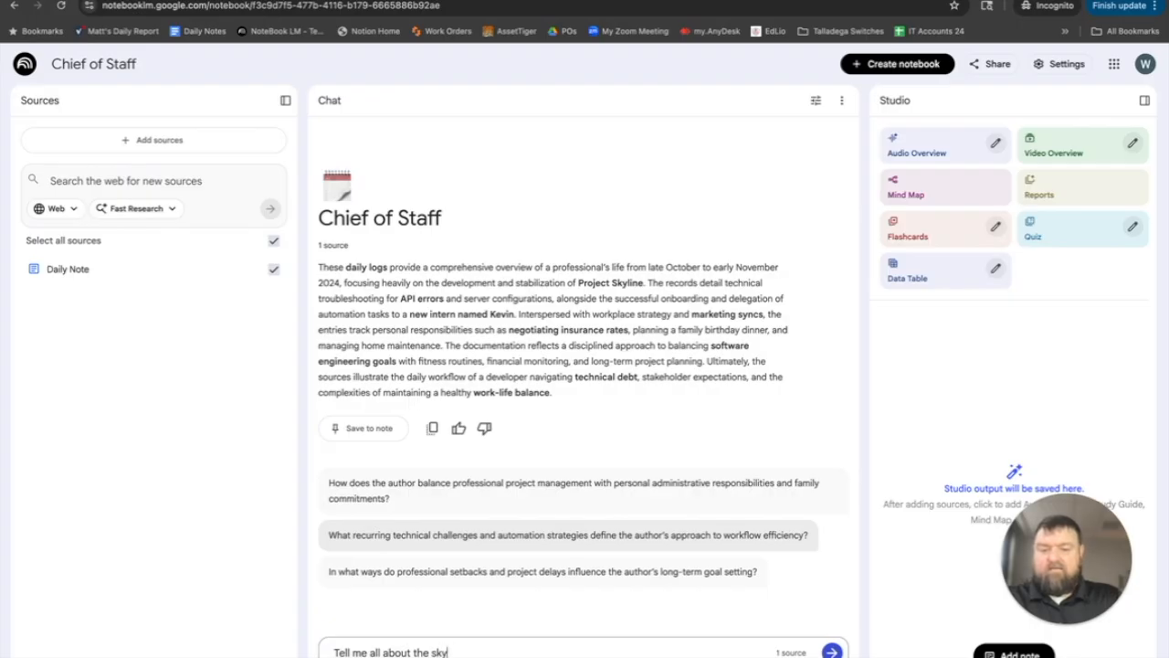
pyautogui.write('line pro')
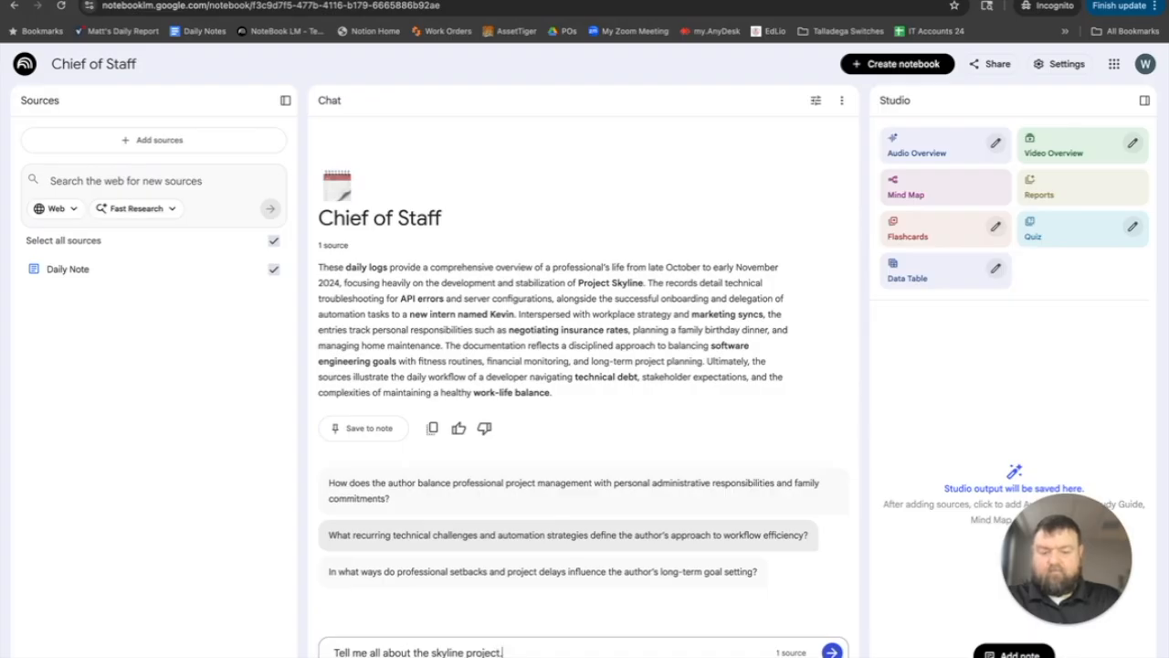
pyautogui.write('ject.')
pyautogui.press('Return')
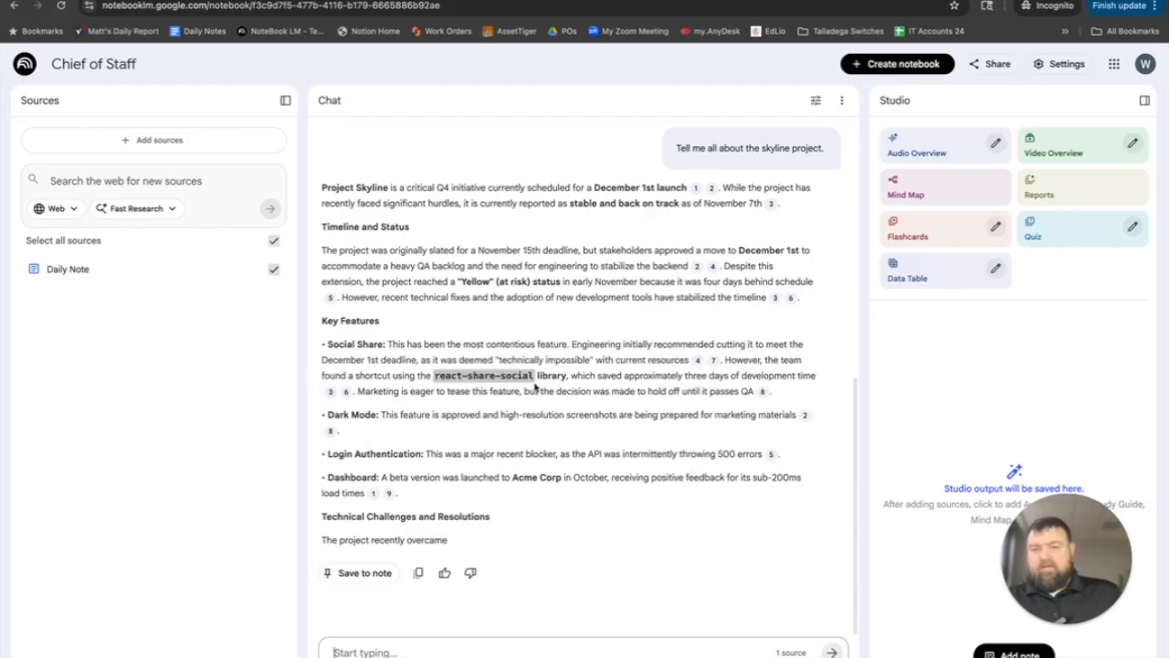
pyautogui.scroll(-2, 612, 366)
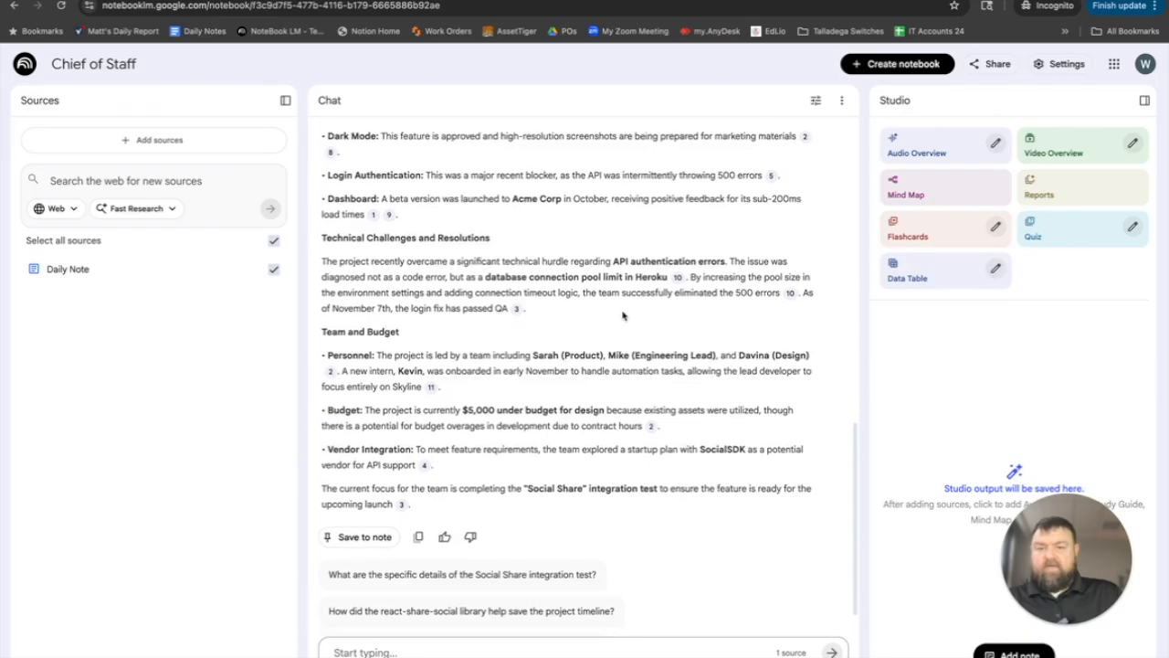
pyautogui.scroll(1, 623, 311)
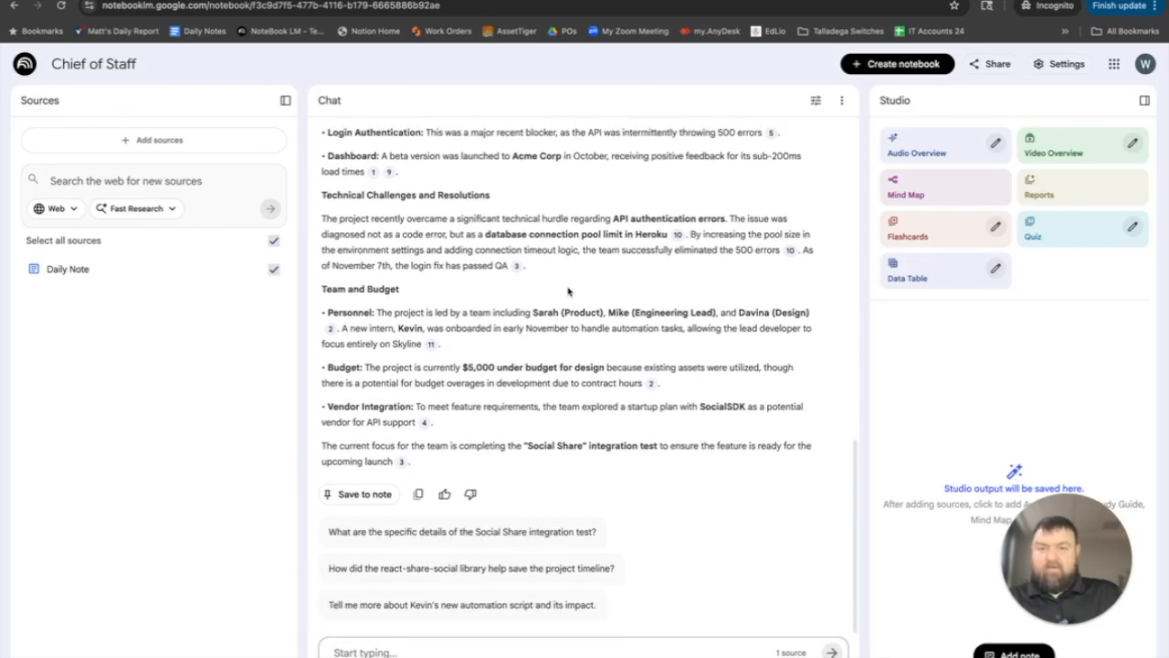
pyautogui.scroll(2, 568, 291)
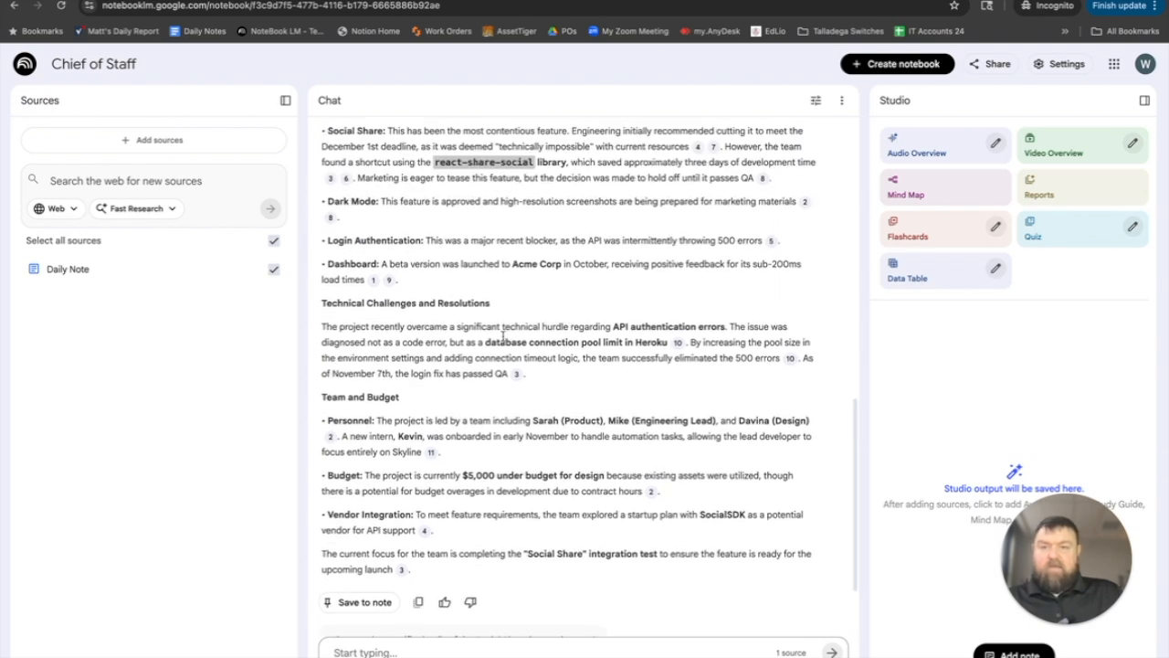
pyautogui.scroll(6, 607, 308)
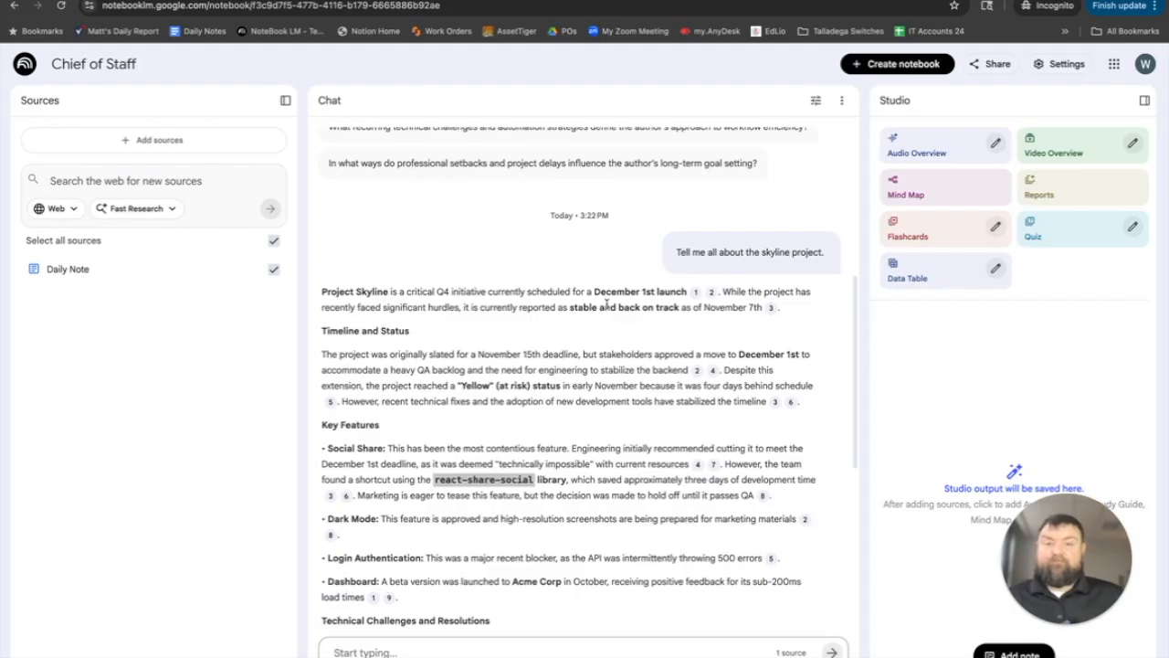
pyautogui.scroll(-3, 606, 305)
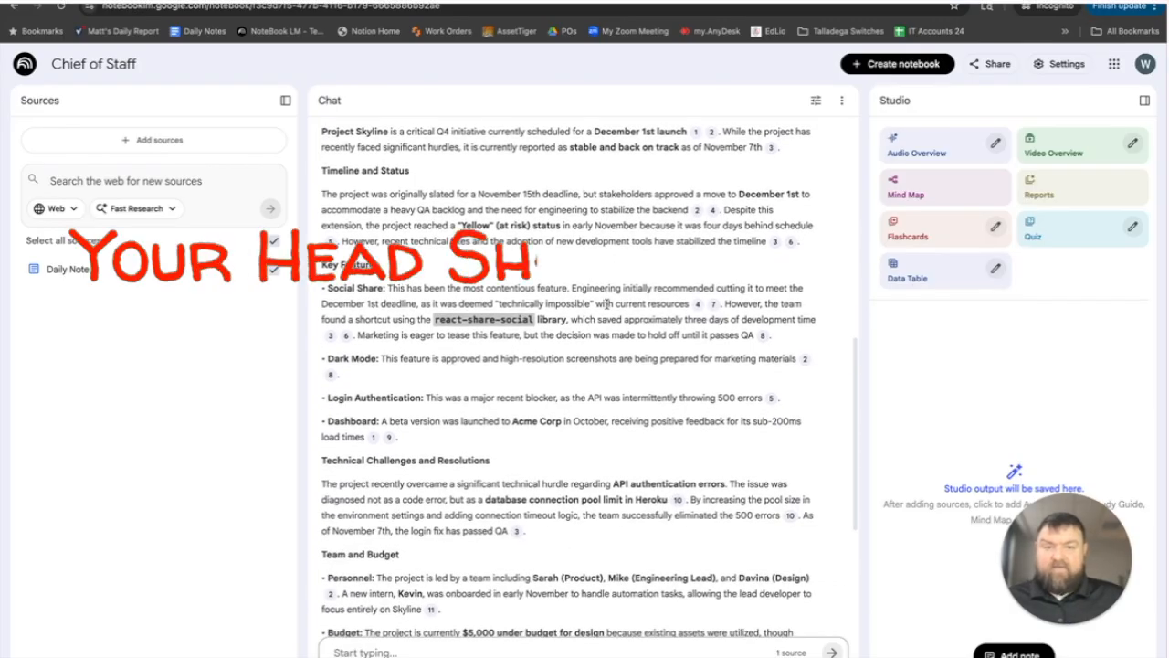
# - Review the Skyline answer, check the Daily Note passages behind Dashboard citation 9 and Timeline and Status citation 3, and close the source view
pyautogui.scroll(-1, 606, 304)
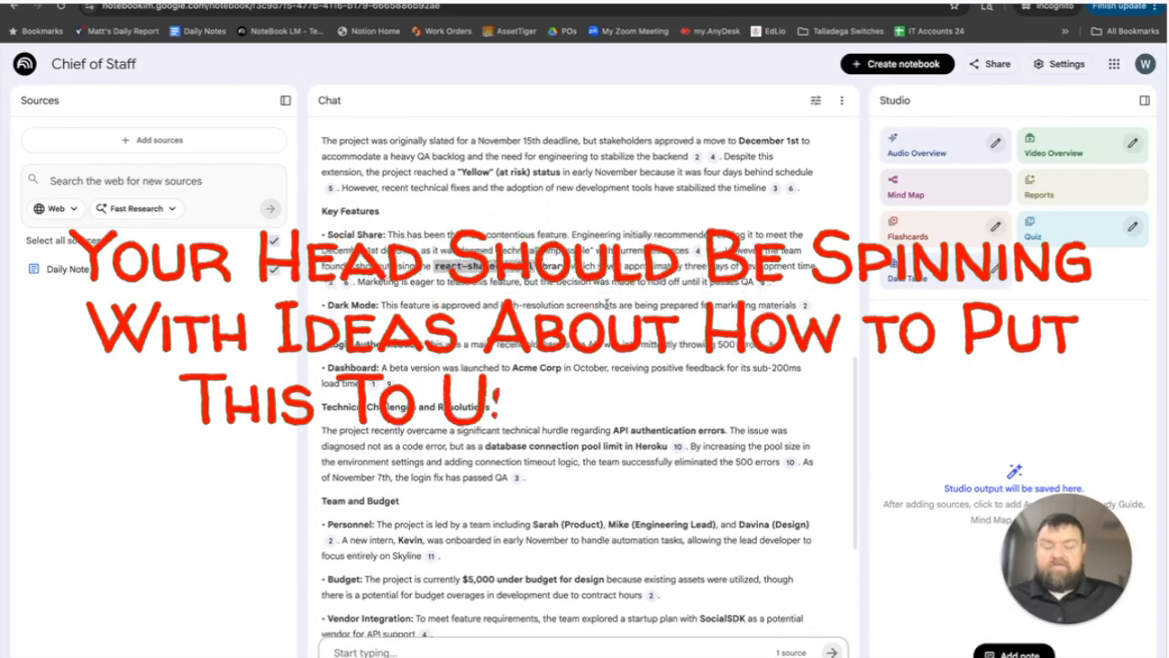
pyautogui.scroll(-2, 607, 305)
pyautogui.scroll(-2, 608, 308)
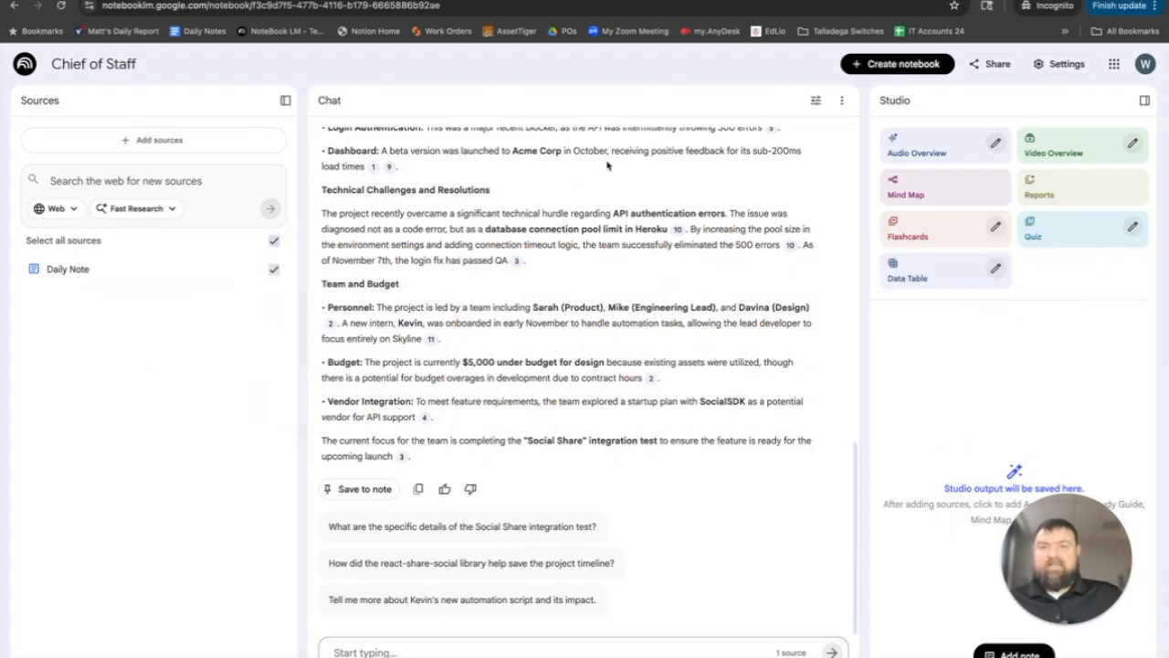
pyautogui.scroll(5, 605, 173)
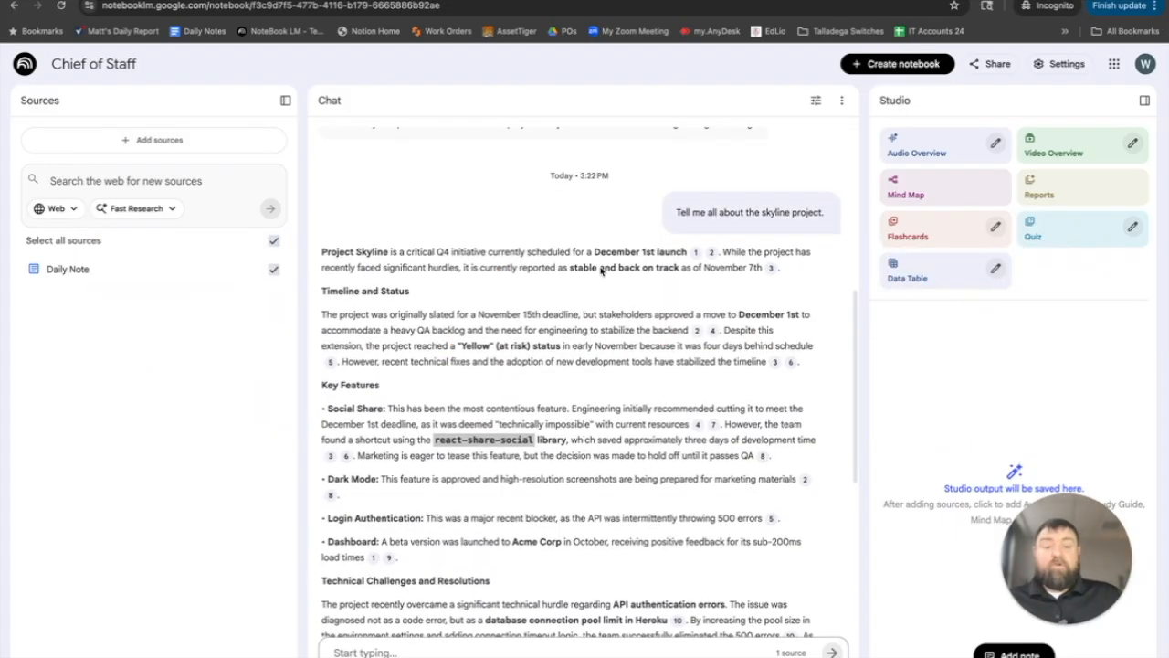
pyautogui.scroll(-1, 600, 267)
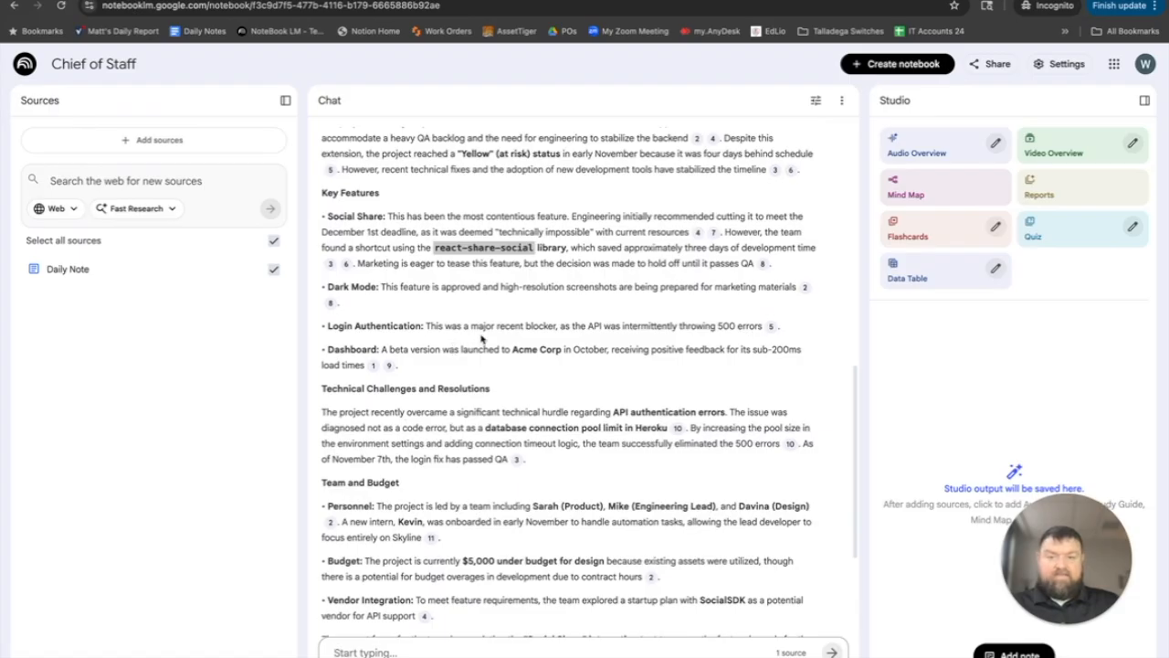
pyautogui.moveTo(390, 366)
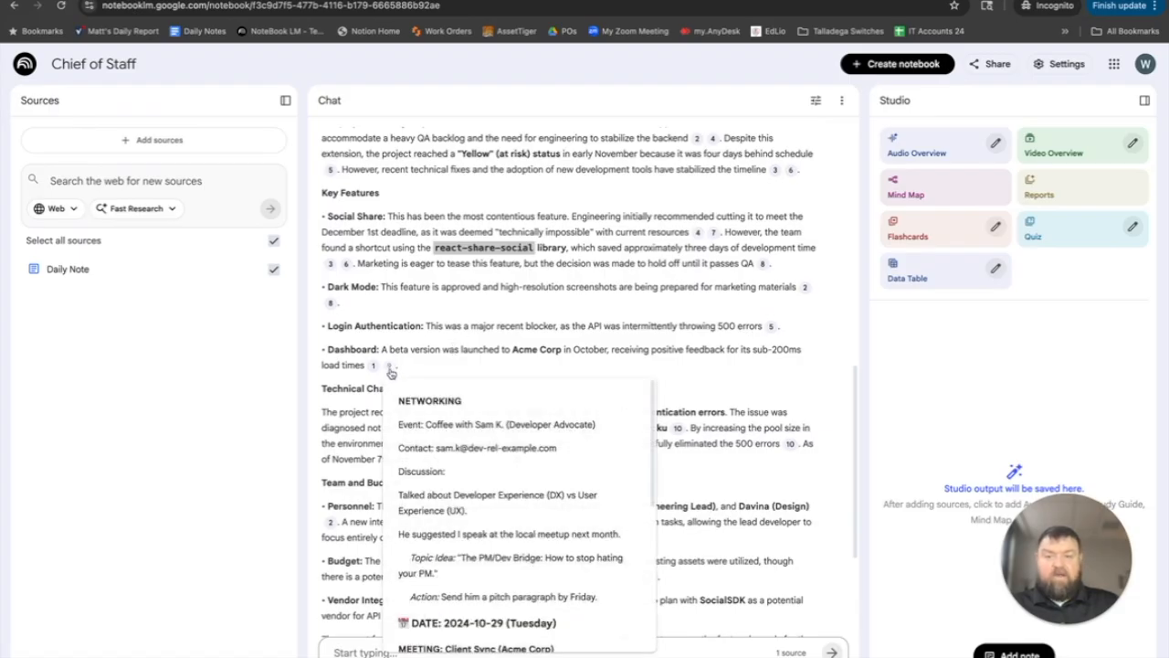
pyautogui.click(390, 367)
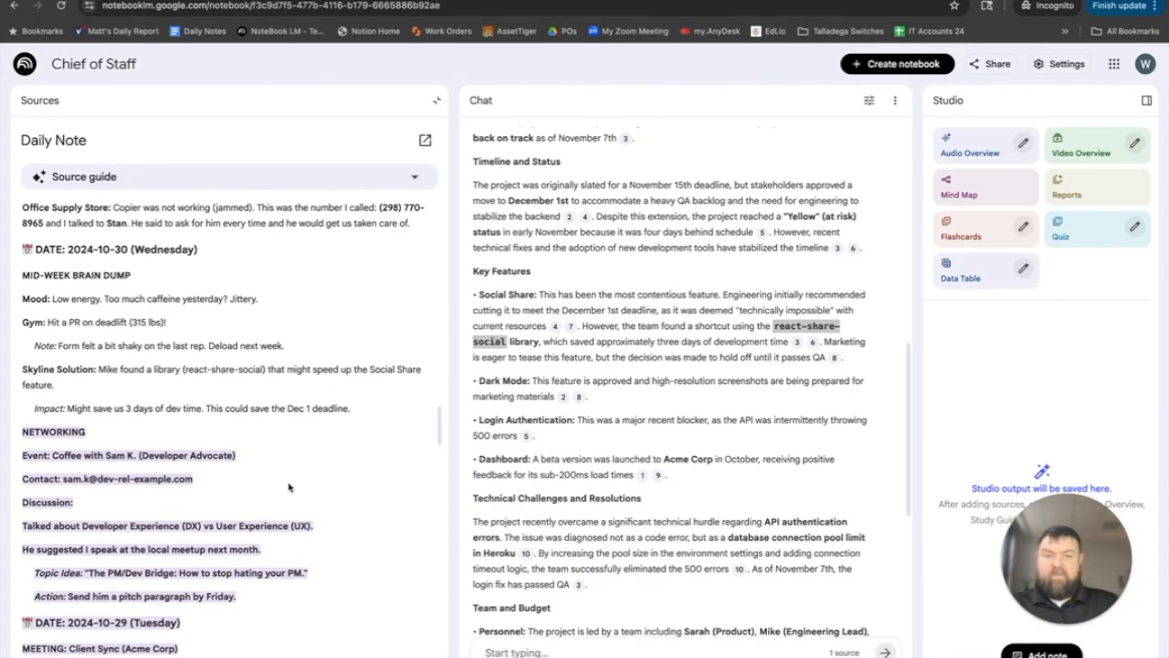
pyautogui.click(835, 251)
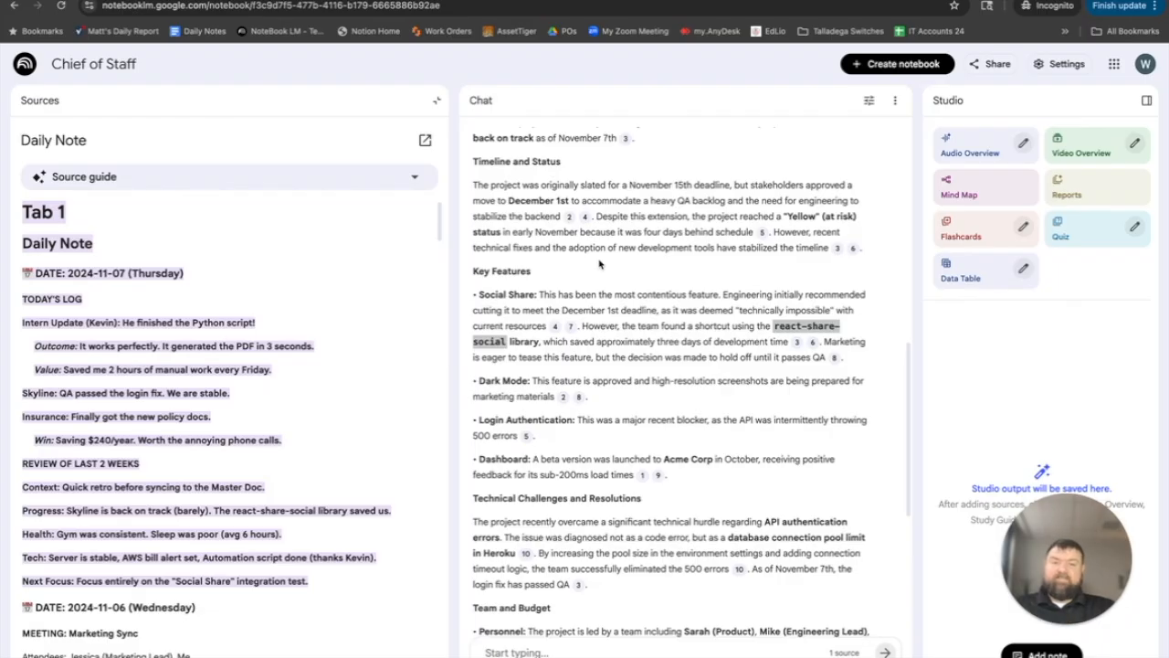
pyautogui.click(437, 100)
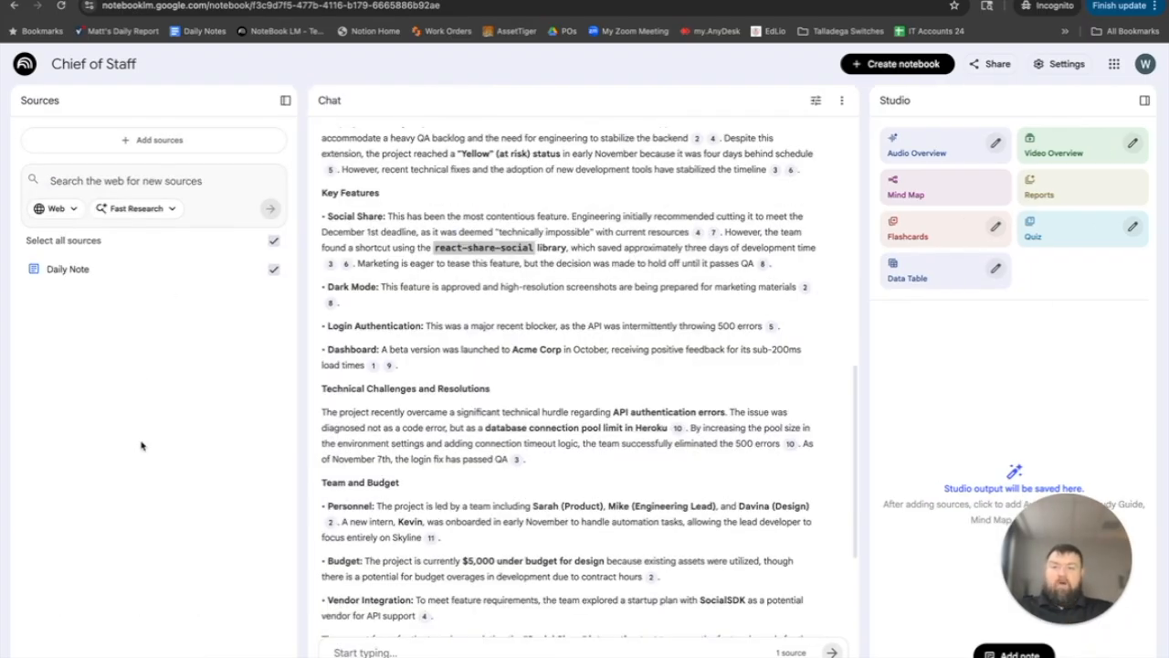